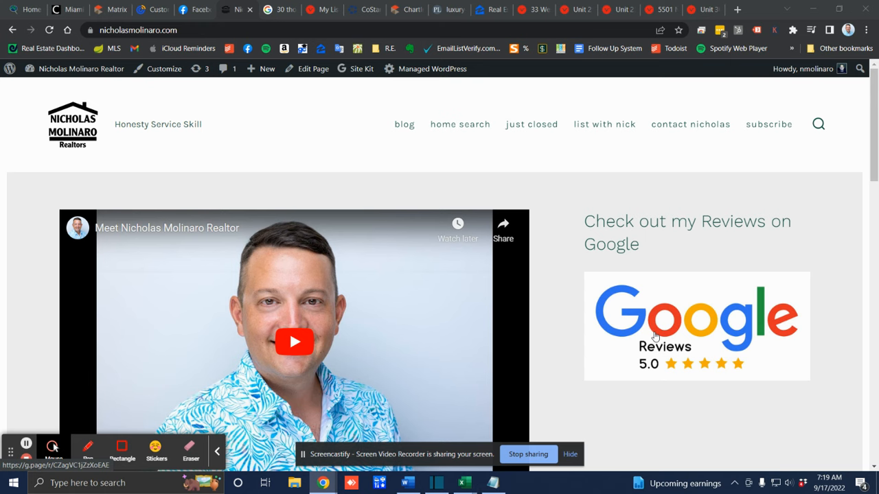
# - Switch to the Google results about 30 thousand new condos coming to Miami
pyautogui.click(280, 9)
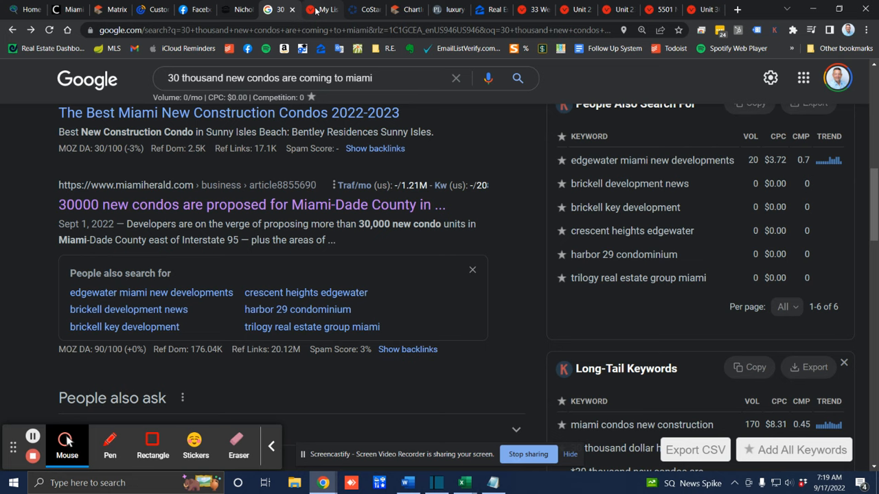
# - Highlight the 305 W 68th St address and its $5,000,000 asking price on the CoStar listing
pyautogui.click(369, 9)
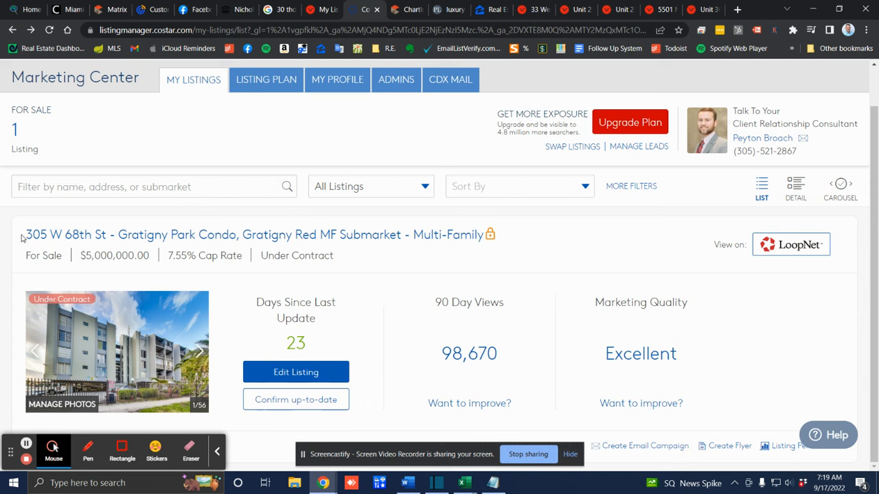
pyautogui.moveTo(23, 236); pyautogui.dragTo(110, 238)
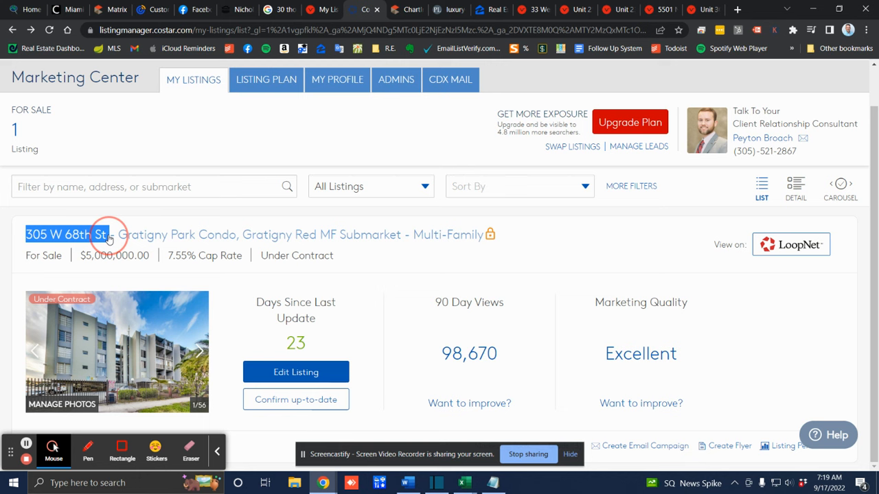
pyautogui.click(16, 237)
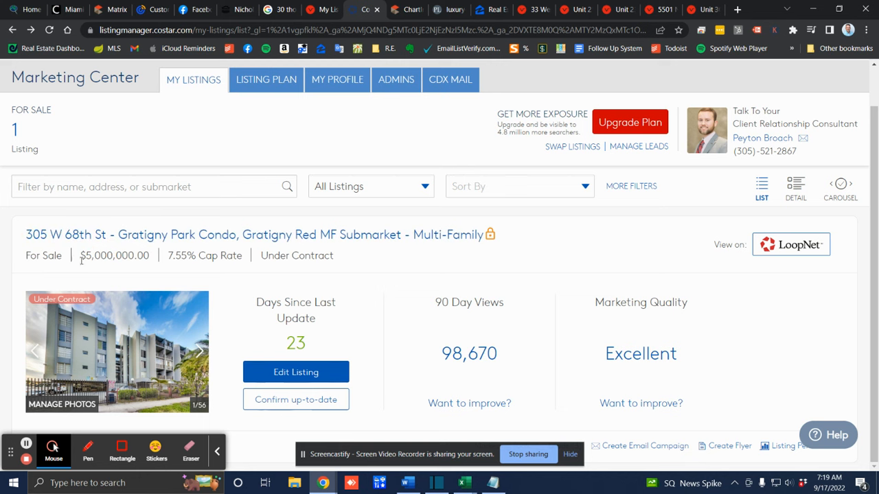
pyautogui.moveTo(81, 255); pyautogui.dragTo(130, 258)
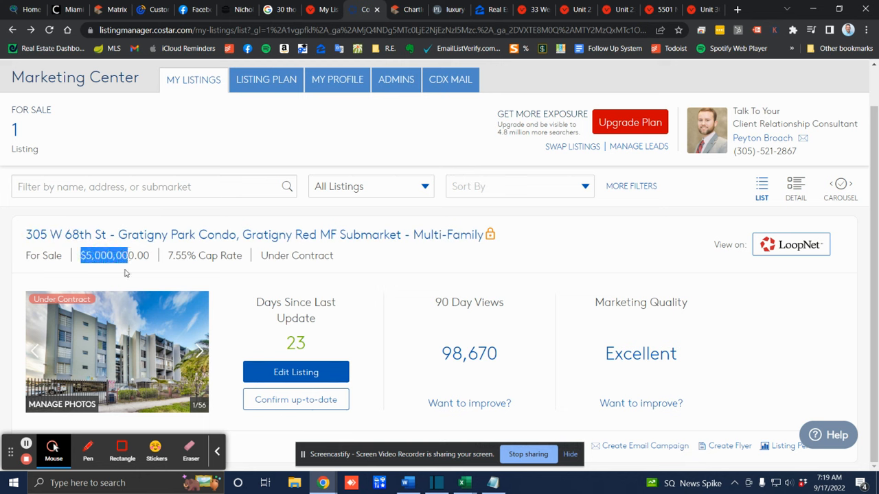
pyautogui.click(127, 273)
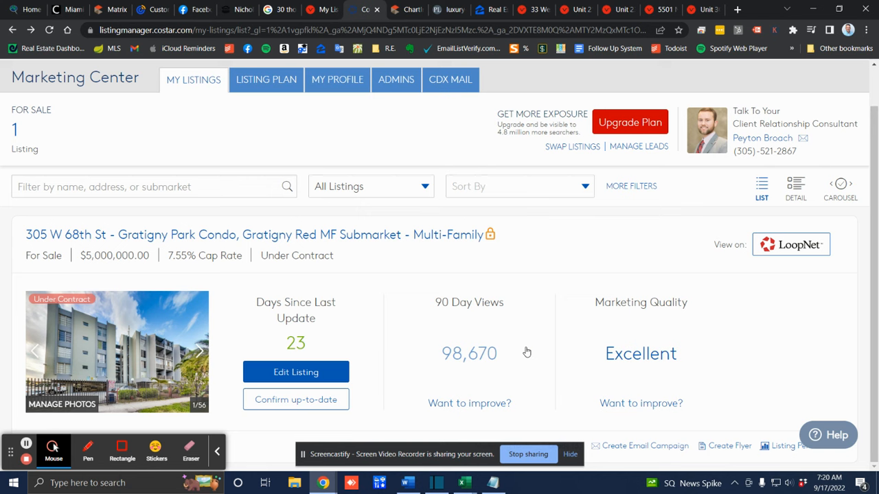
pyautogui.click(407, 9)
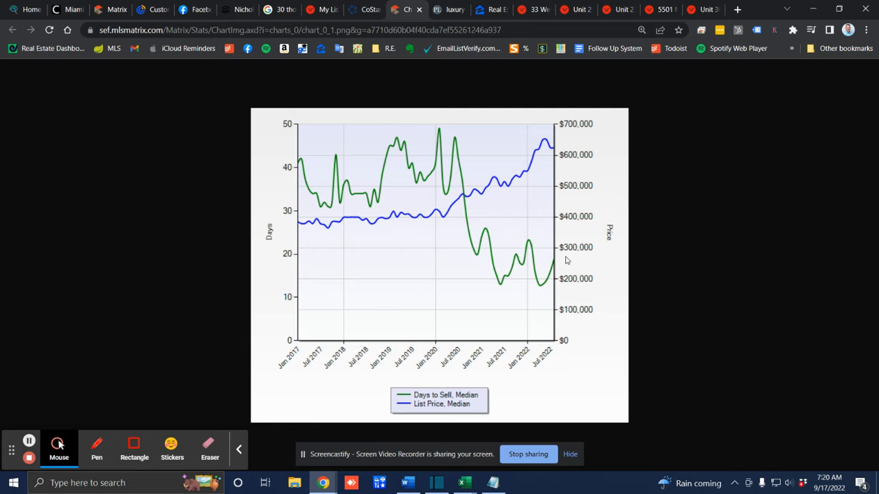
# - Move from the days-to-sell chart to the months inventory of homes chart
pyautogui.click(449, 9)
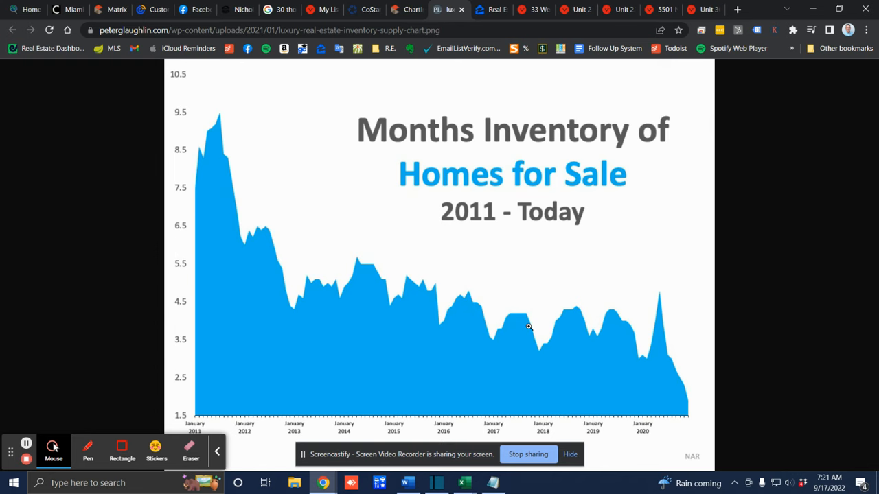
# - View the Zillow map of Miami homes for sale, then the Real Vision listings overview
pyautogui.click(493, 9)
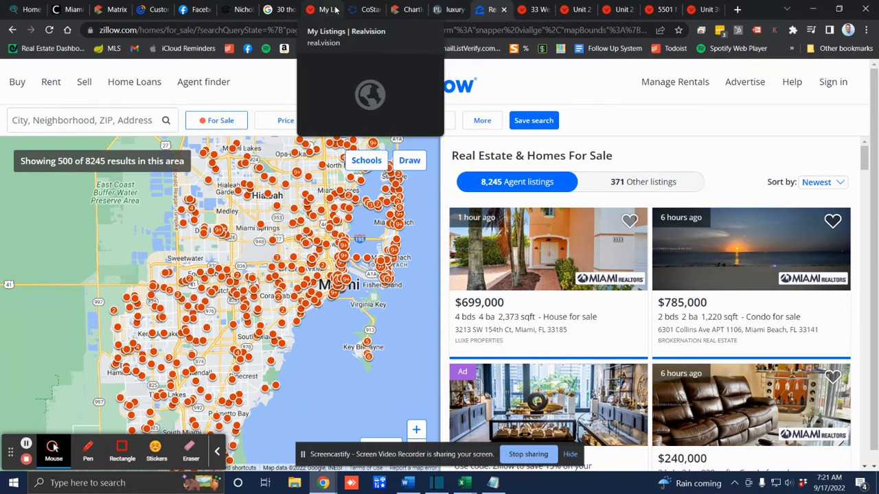
pyautogui.click(310, 9)
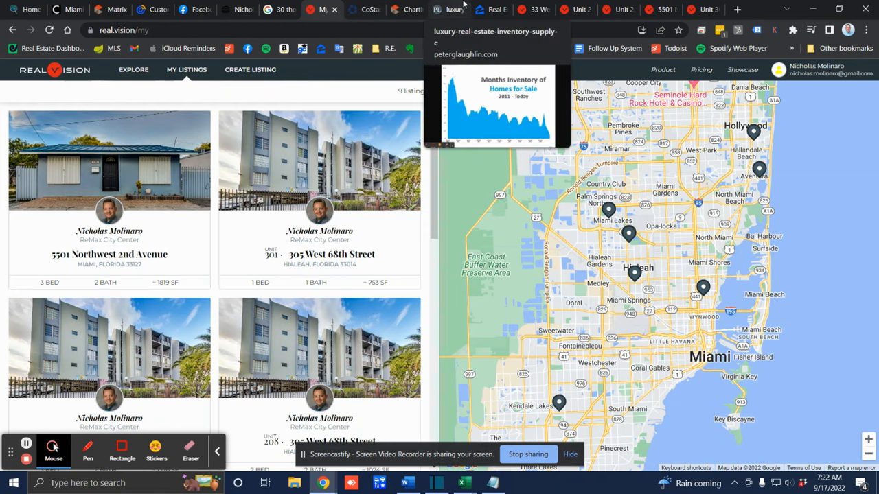
# - Bring up the 33 West 22nd Street listing and its photo gallery
pyautogui.click(533, 8)
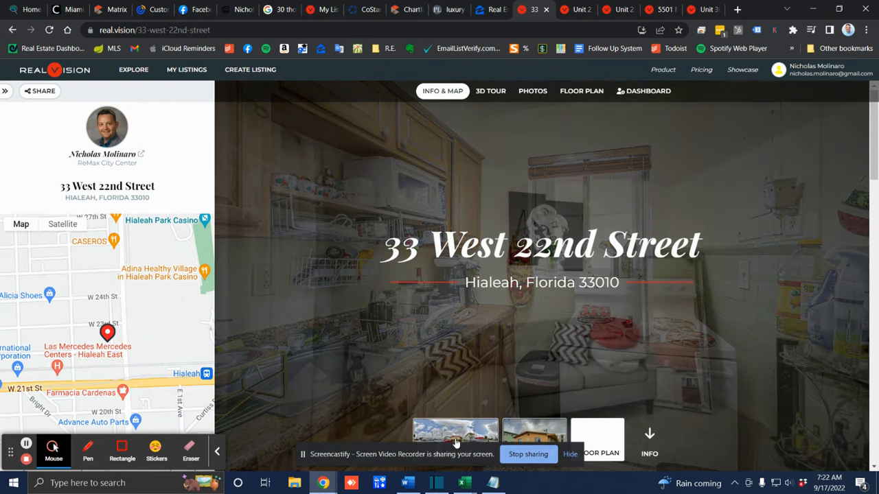
pyautogui.click(520, 437)
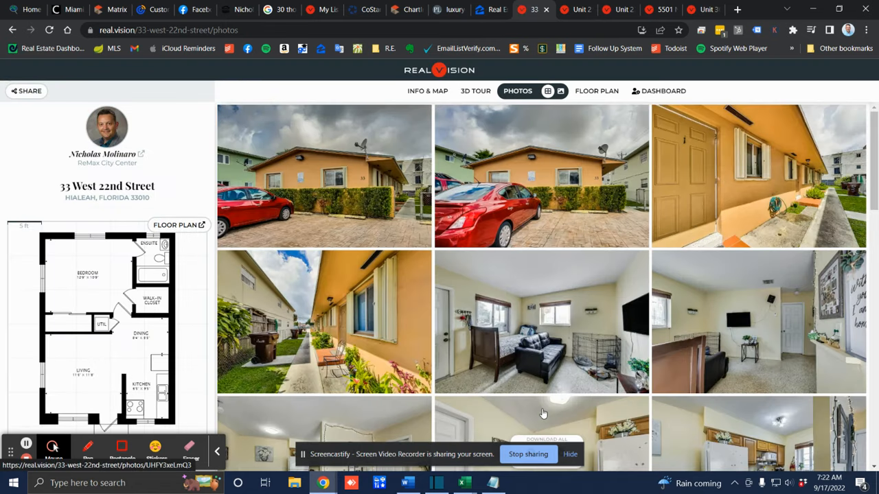
pyautogui.click(542, 413)
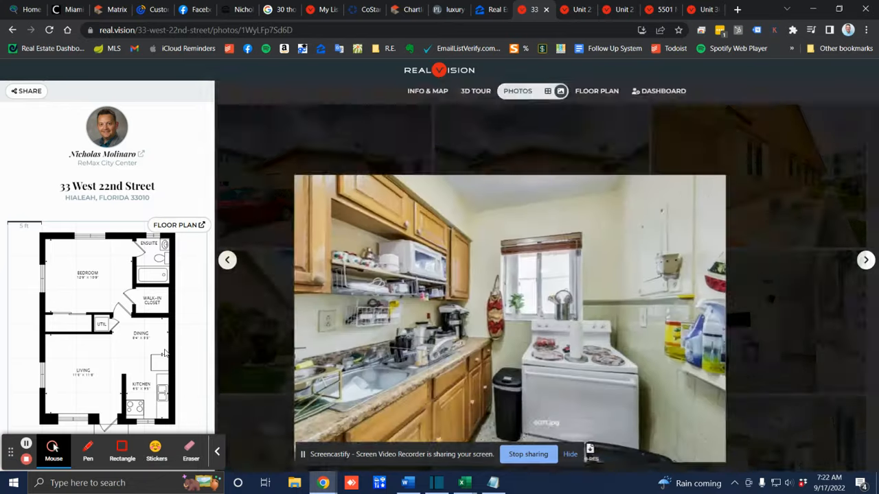
pyautogui.click(179, 225)
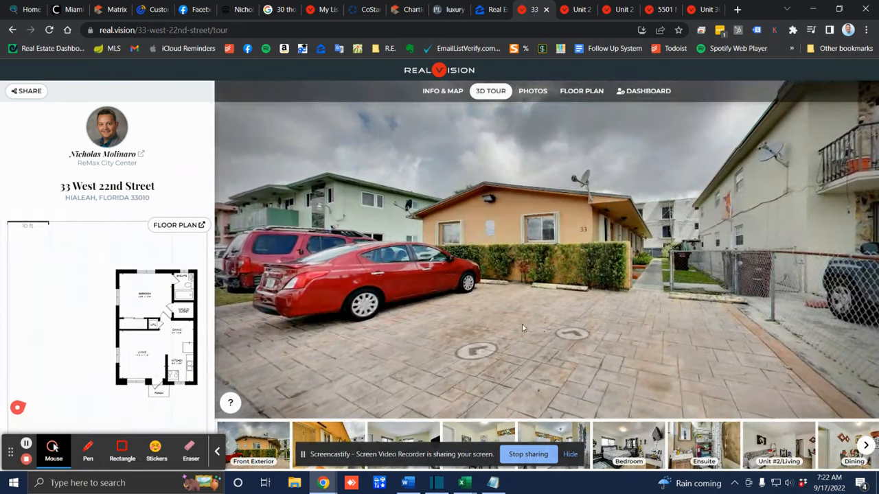
pyautogui.click(564, 334)
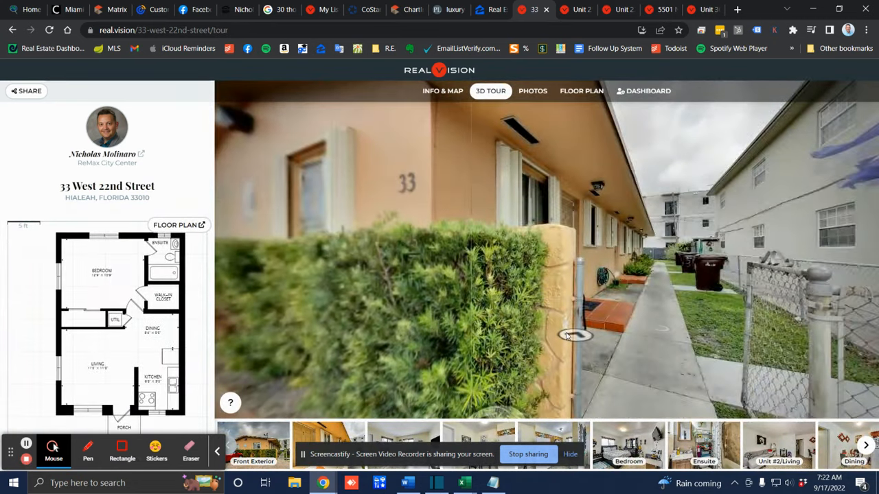
pyautogui.click(569, 336)
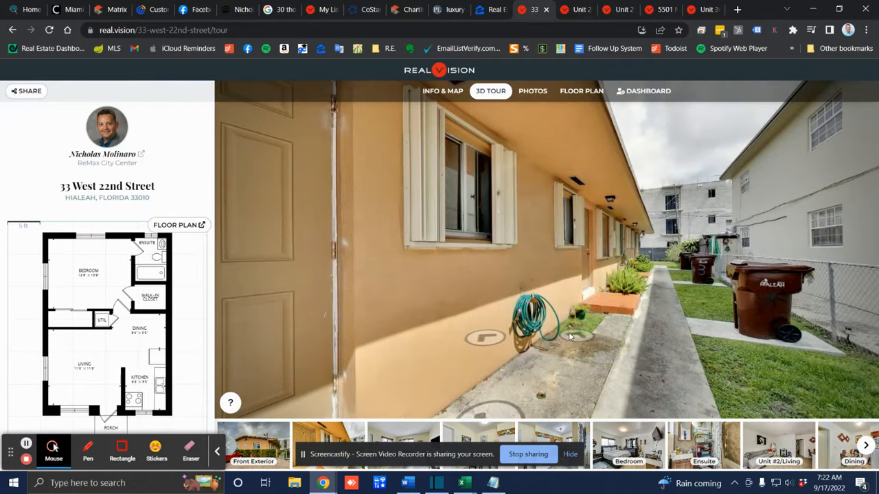
pyautogui.click(535, 337)
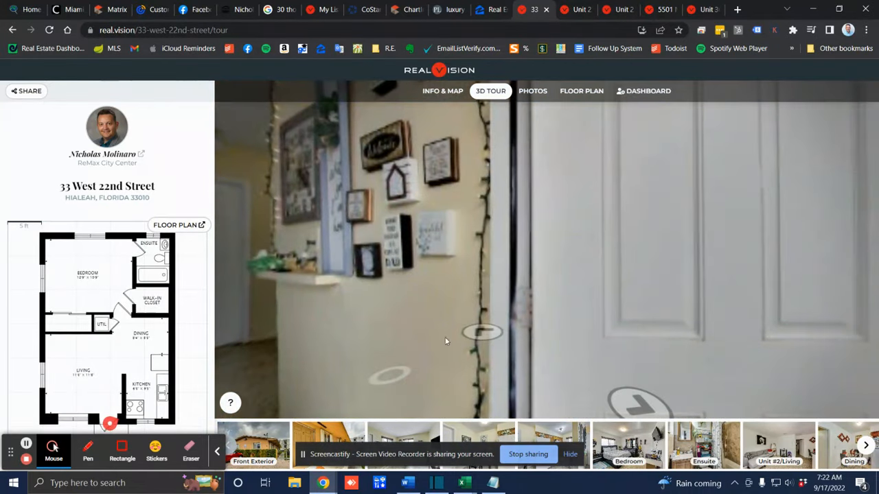
pyautogui.click(407, 311)
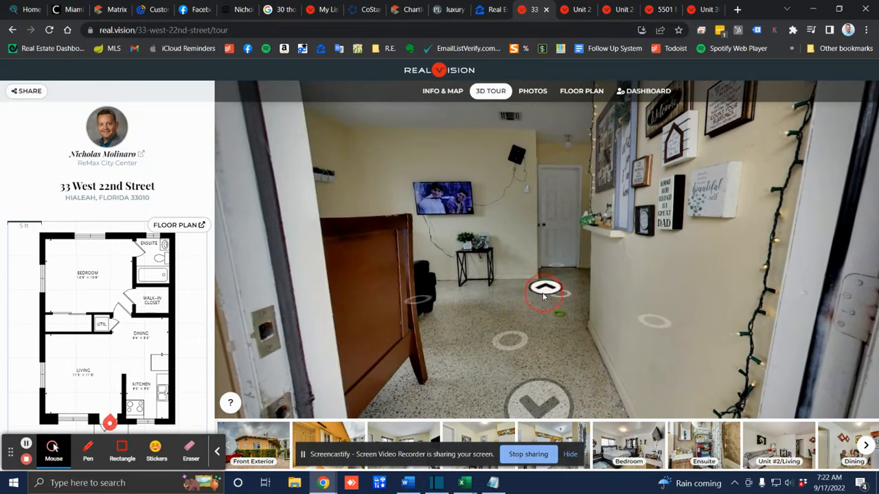
pyautogui.click(542, 296)
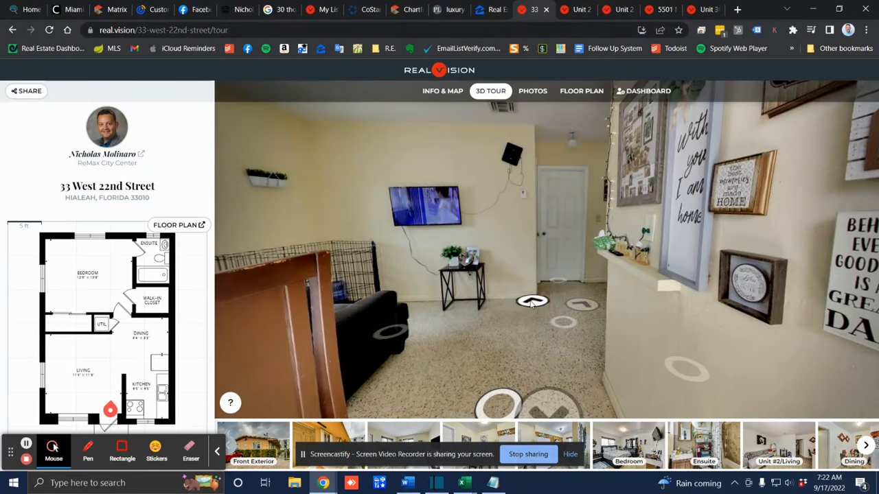
pyautogui.click(531, 304)
pyautogui.click(594, 259)
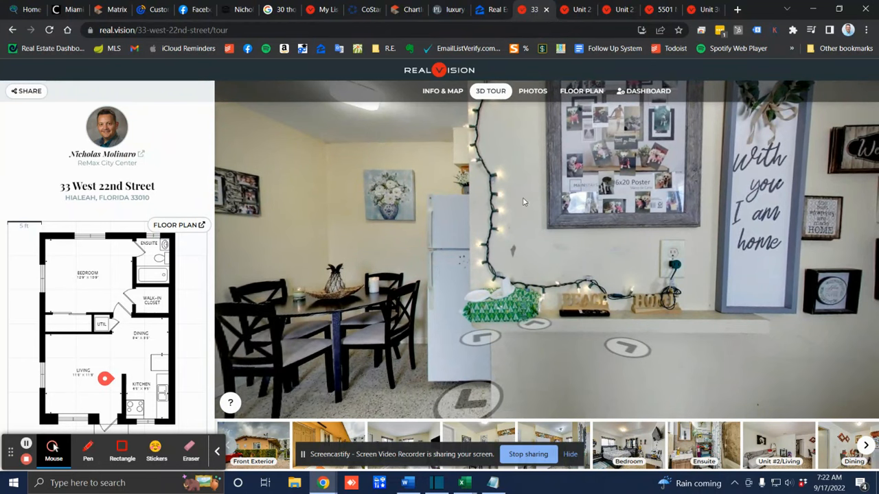
pyautogui.click(533, 90)
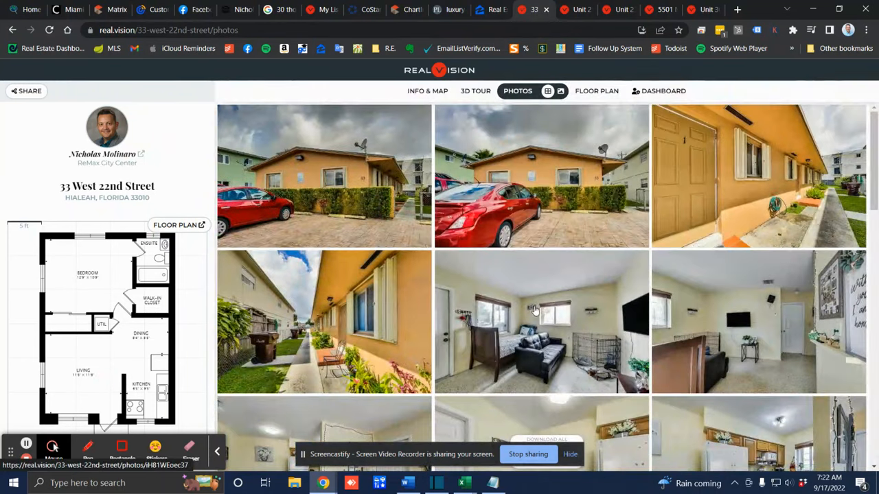
pyautogui.scroll(-4, 550, 269)
pyautogui.scroll(-4, 543, 288)
pyautogui.scroll(-4, 539, 302)
pyautogui.scroll(-3, 536, 310)
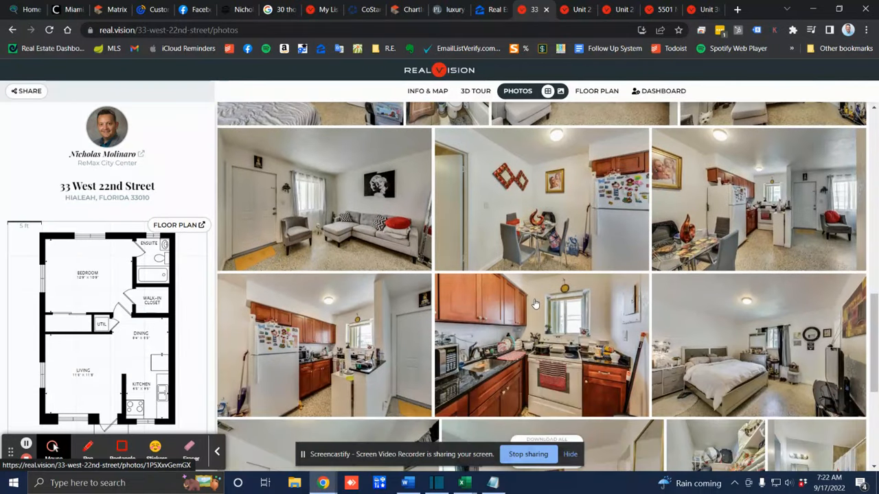
pyautogui.scroll(-3, 536, 309)
pyautogui.scroll(-3, 536, 308)
pyautogui.scroll(-2, 536, 306)
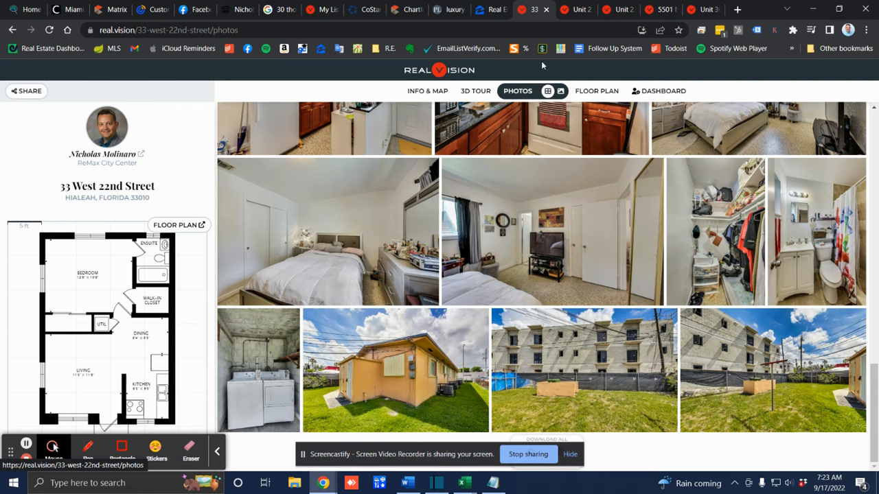
# - Switch to the Unit 219 · 305 West 68th Street listing
pyautogui.click(575, 9)
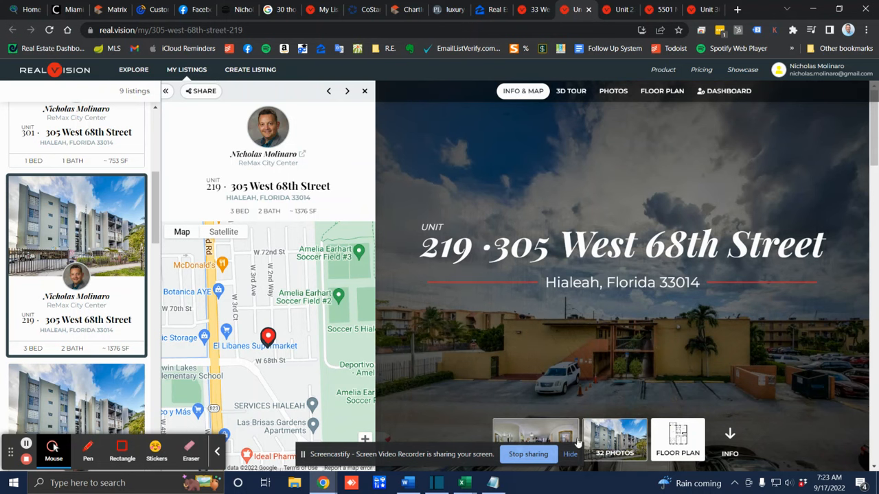
# - Browse the Unit 219 photos, then bring up the Unit 231 · 900 Atlantic Shores gallery
pyautogui.click(614, 439)
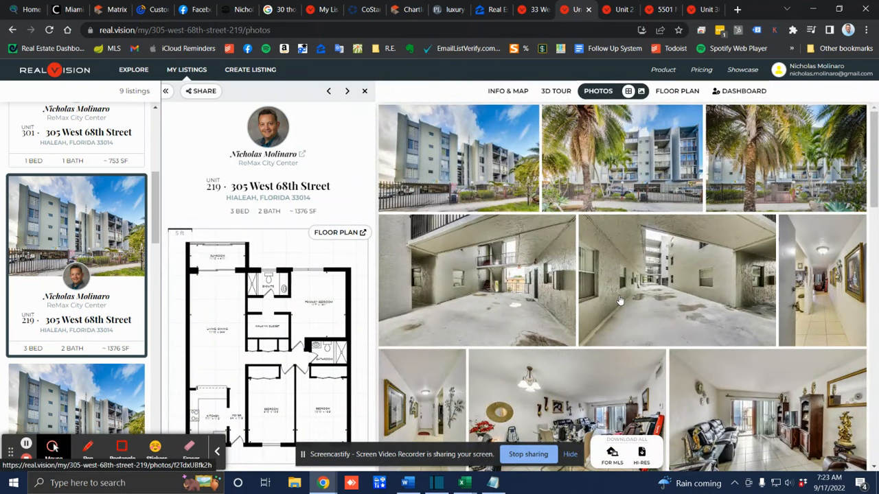
pyautogui.scroll(-4, 515, 241)
pyautogui.scroll(-3, 515, 244)
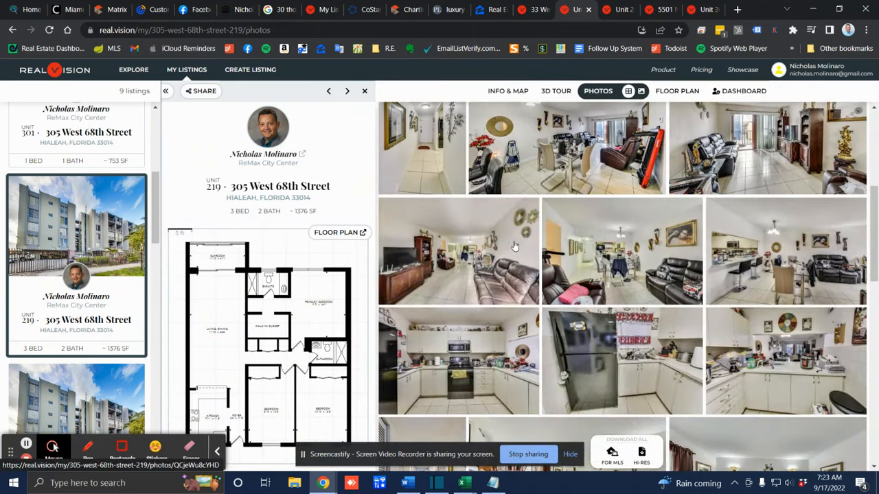
pyautogui.scroll(-3, 515, 246)
pyautogui.scroll(-3, 515, 245)
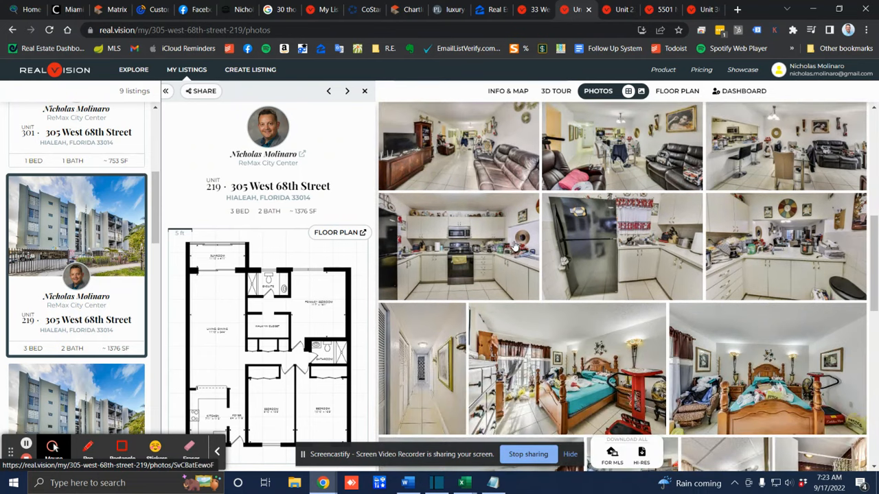
pyautogui.scroll(-3, 515, 245)
pyautogui.scroll(-3, 515, 246)
pyautogui.scroll(-3, 515, 245)
pyautogui.scroll(-3, 515, 245)
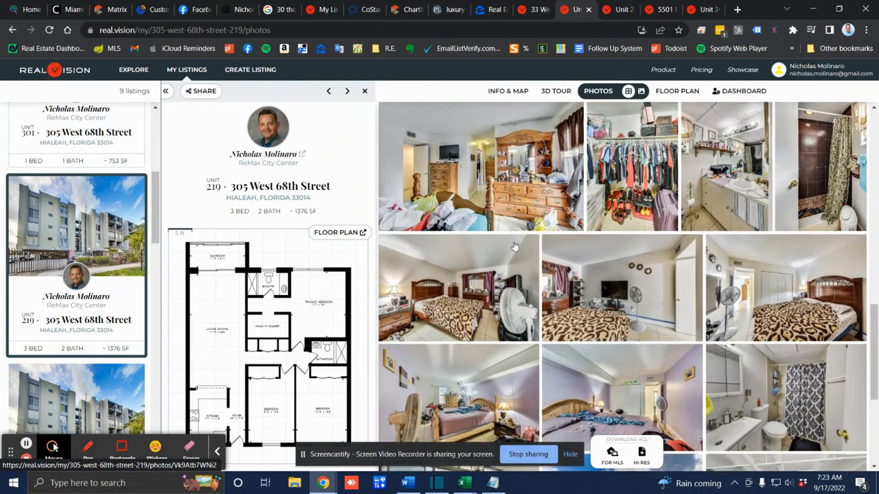
pyautogui.scroll(-3, 515, 245)
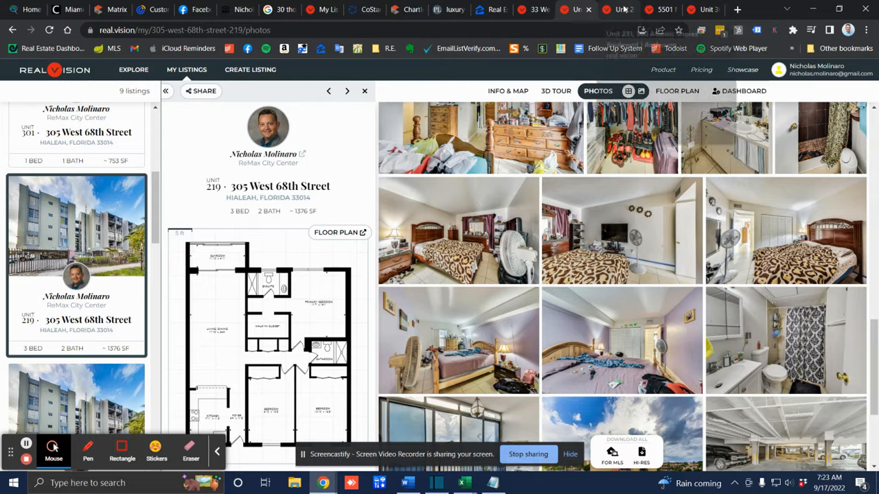
pyautogui.click(622, 9)
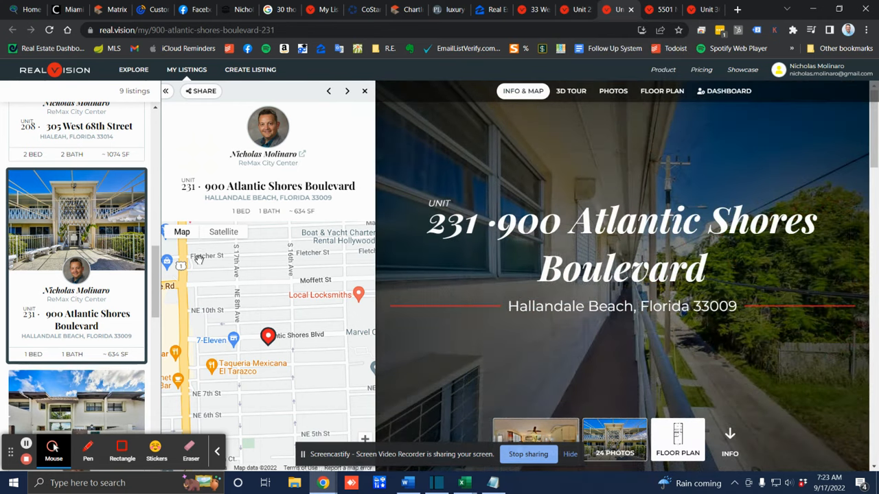
pyautogui.click(614, 440)
pyautogui.scroll(-3, 678, 353)
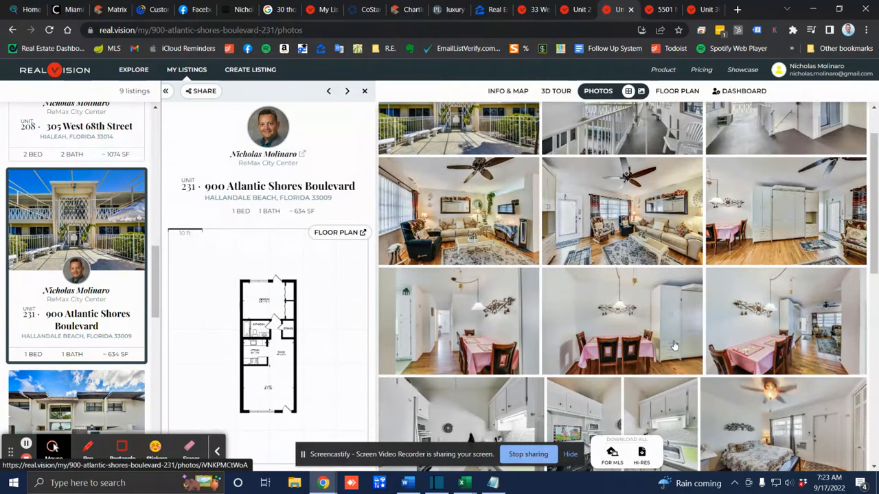
pyautogui.scroll(-3, 678, 353)
pyautogui.scroll(-3, 677, 350)
pyautogui.scroll(-3, 675, 345)
pyautogui.scroll(-1, 675, 345)
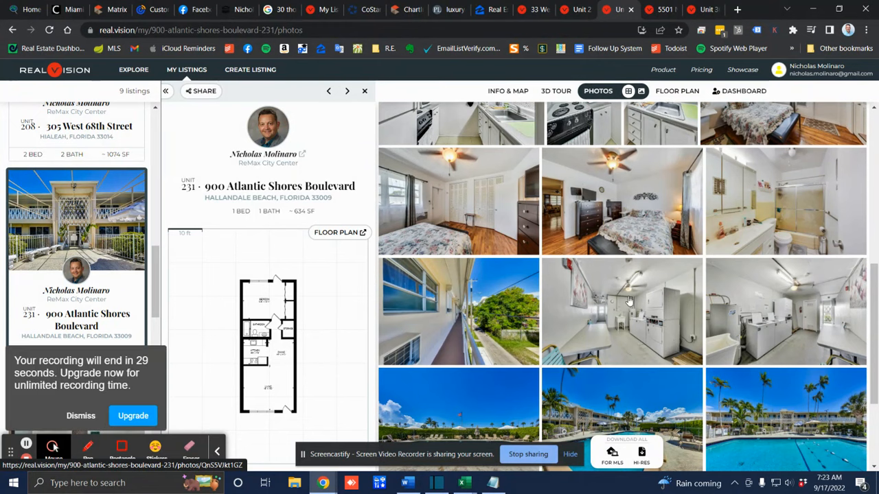
pyautogui.scroll(-3, 629, 300)
pyautogui.scroll(-2, 629, 300)
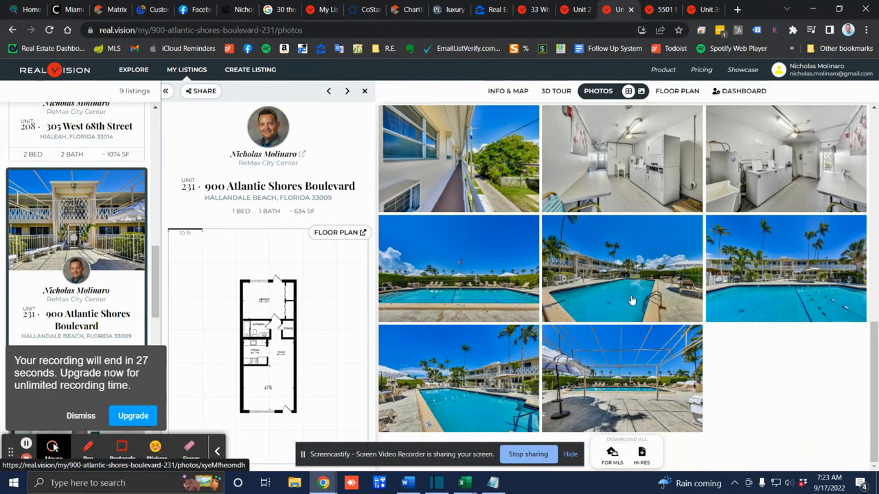
pyautogui.scroll(-1, 632, 300)
pyautogui.scroll(4, 632, 300)
pyautogui.scroll(2, 632, 300)
pyautogui.scroll(3, 632, 300)
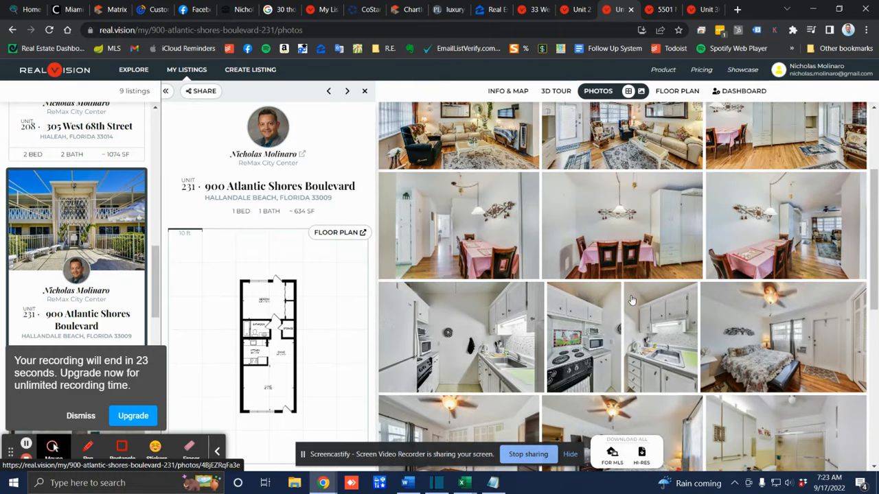
pyautogui.scroll(3, 632, 300)
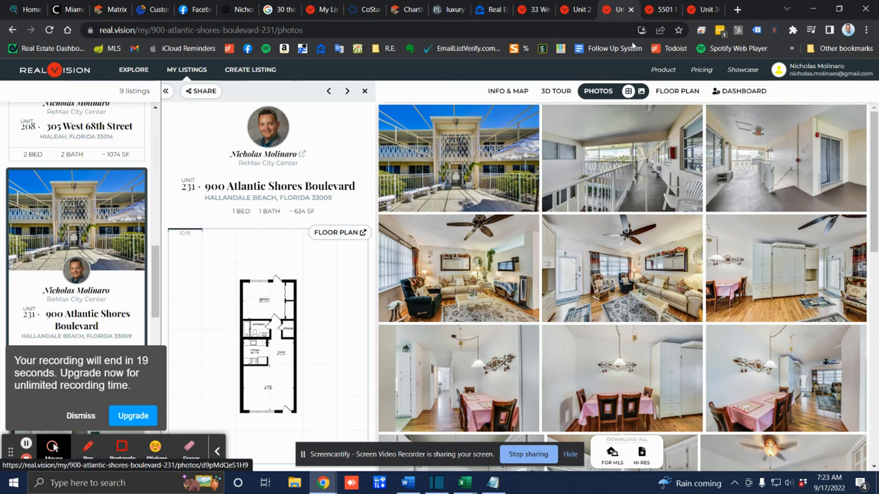
pyautogui.click(659, 9)
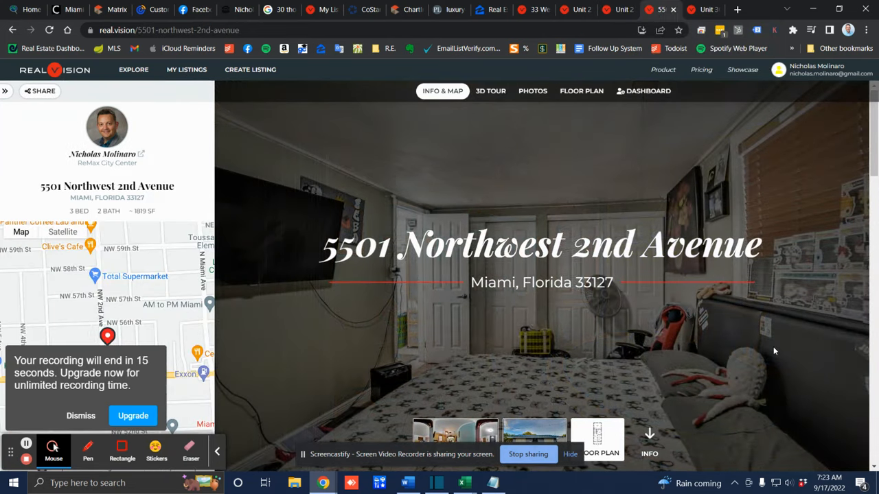
pyautogui.click(534, 433)
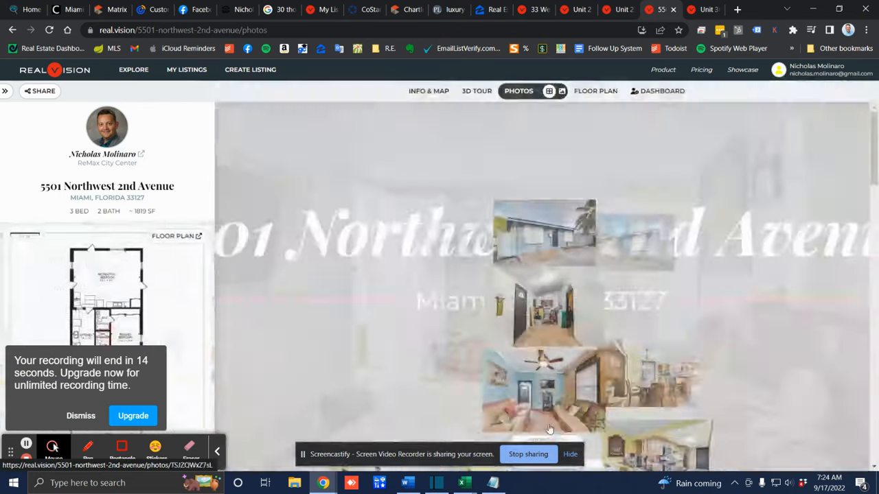
pyautogui.scroll(-3, 672, 365)
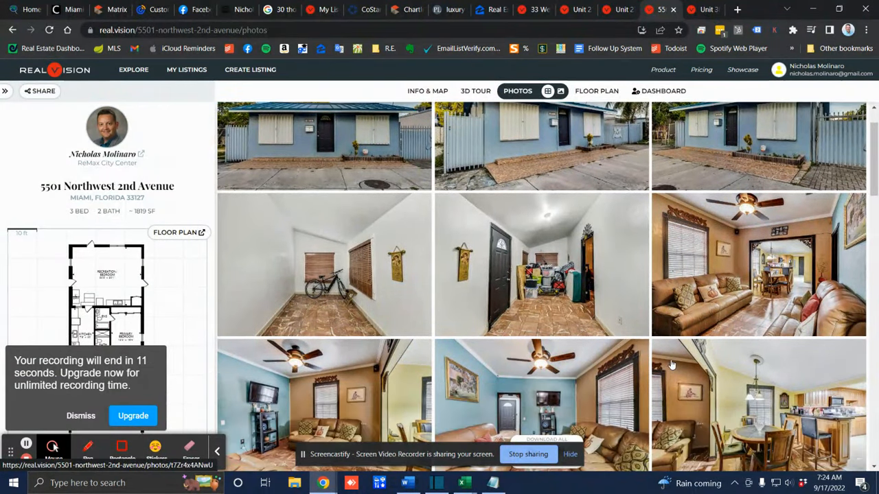
pyautogui.scroll(-3, 671, 365)
pyautogui.scroll(-2, 672, 364)
pyautogui.scroll(-3, 671, 365)
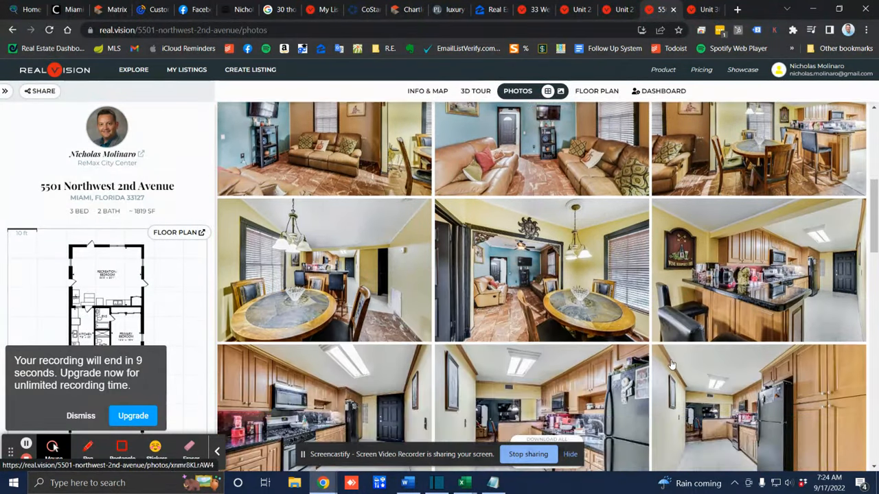
pyautogui.scroll(-3, 672, 365)
pyautogui.scroll(-3, 672, 365)
pyautogui.scroll(-2, 672, 365)
pyautogui.scroll(-3, 671, 364)
pyautogui.scroll(-3, 672, 364)
pyautogui.scroll(-3, 672, 365)
pyautogui.scroll(-3, 671, 365)
pyautogui.scroll(-3, 672, 364)
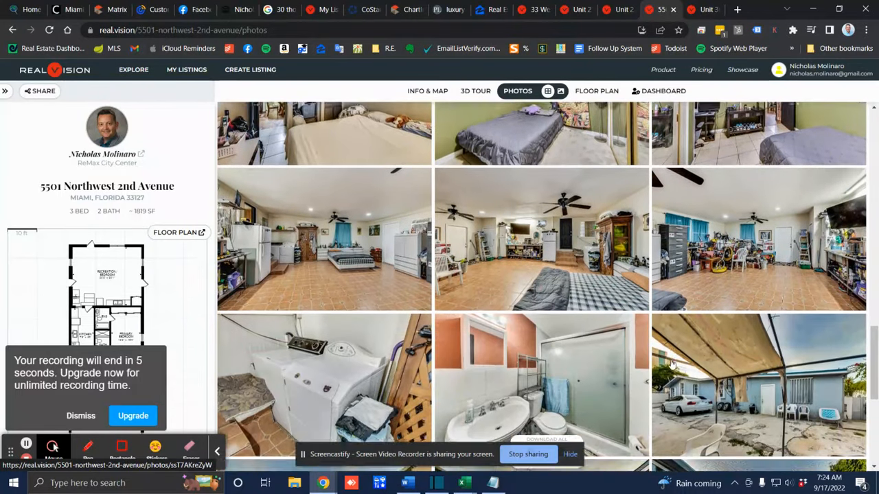
pyautogui.scroll(-2, 672, 365)
pyautogui.scroll(-2, 672, 364)
pyautogui.scroll(-1, 672, 365)
pyautogui.scroll(-2, 672, 364)
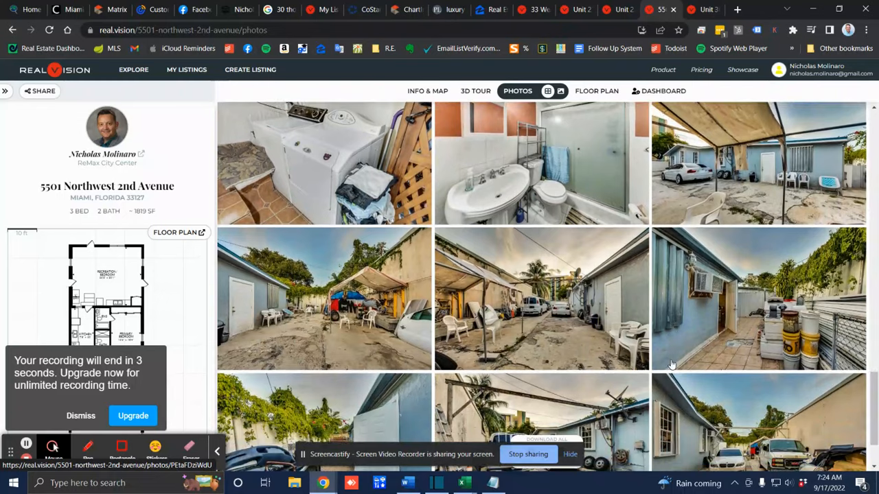
pyautogui.scroll(-2, 671, 365)
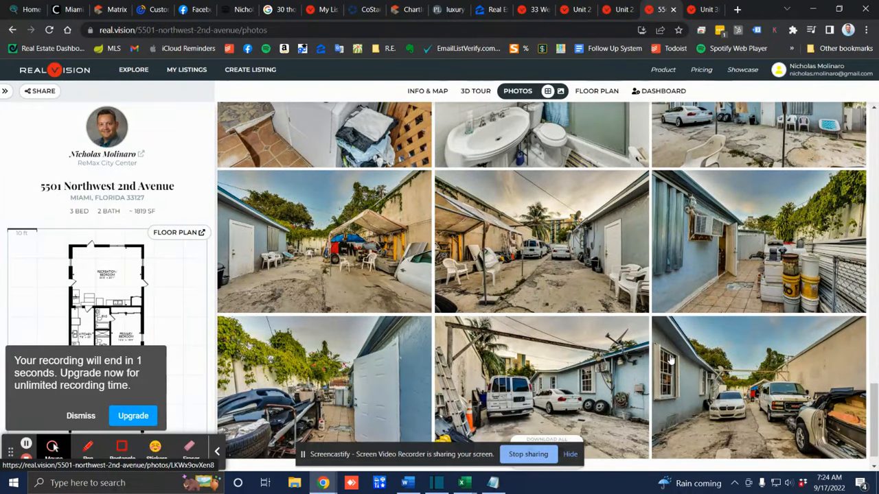